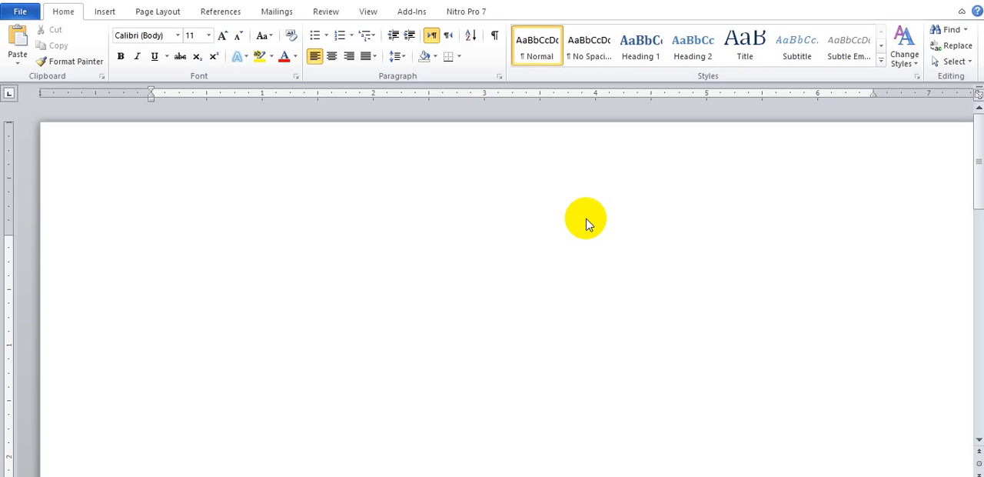
# Insert a table with three columns and two rows on the blank page
pyautogui.click(105, 13)
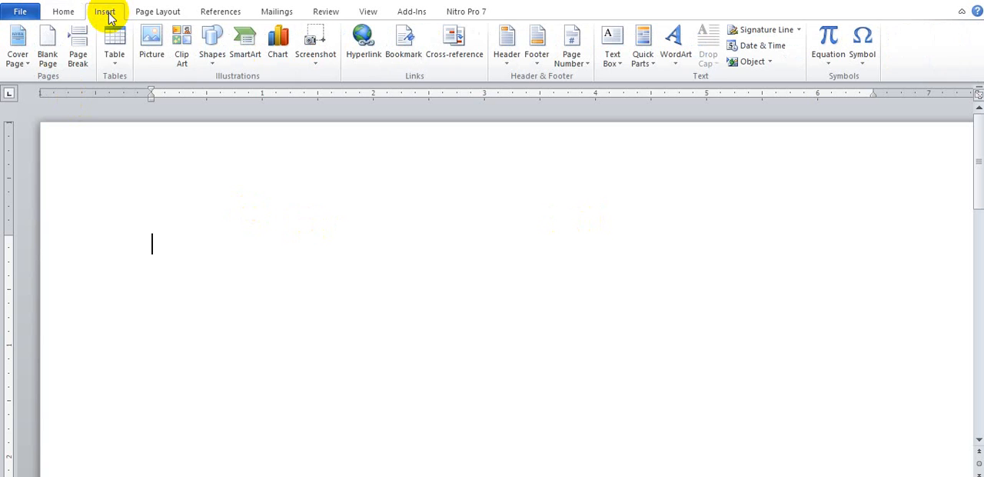
pyautogui.click(114, 61)
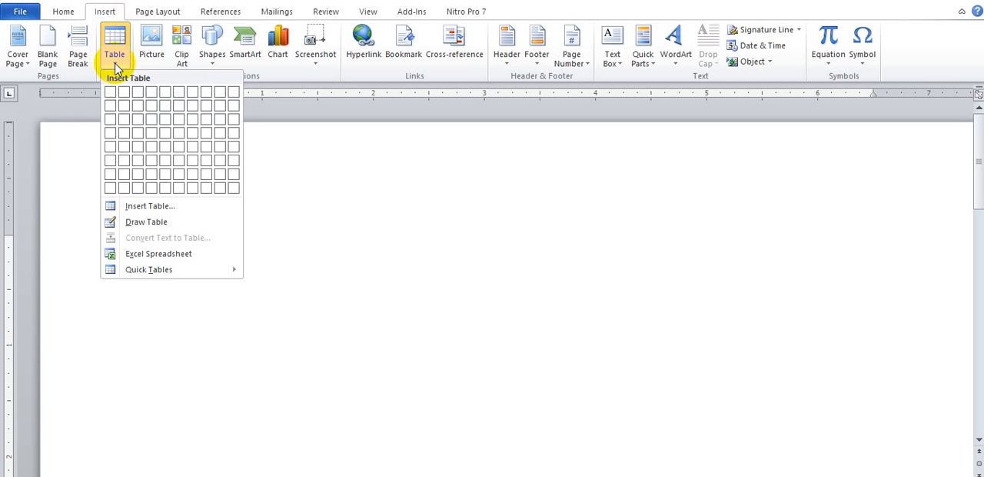
pyautogui.click(137, 115)
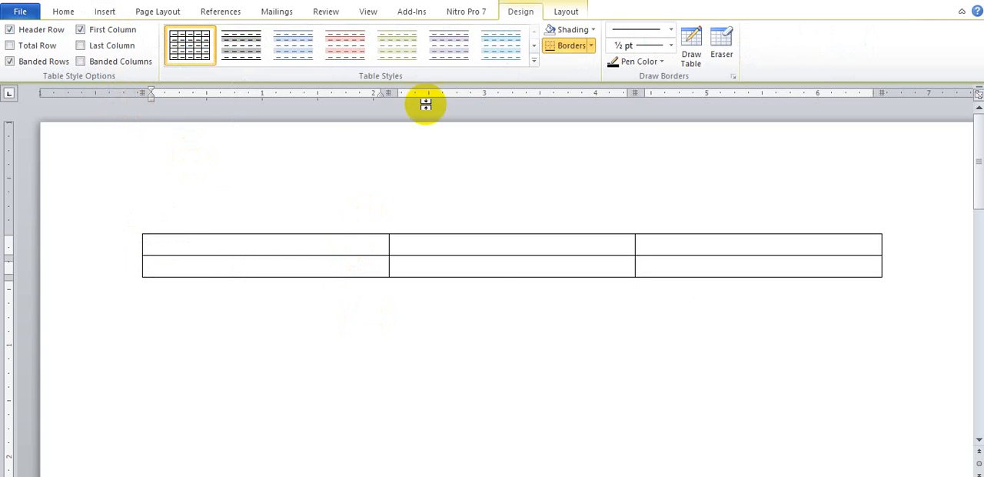
# Narrow the table's three columns, making the first about 1.01" and the second about 1.38" wide
pyautogui.moveTo(393, 91); pyautogui.dragTo(255, 93)
pyautogui.moveTo(503, 91); pyautogui.dragTo(408, 123)
pyautogui.moveTo(654, 91); pyautogui.dragTo(624, 92)
pyautogui.click(972, 476)
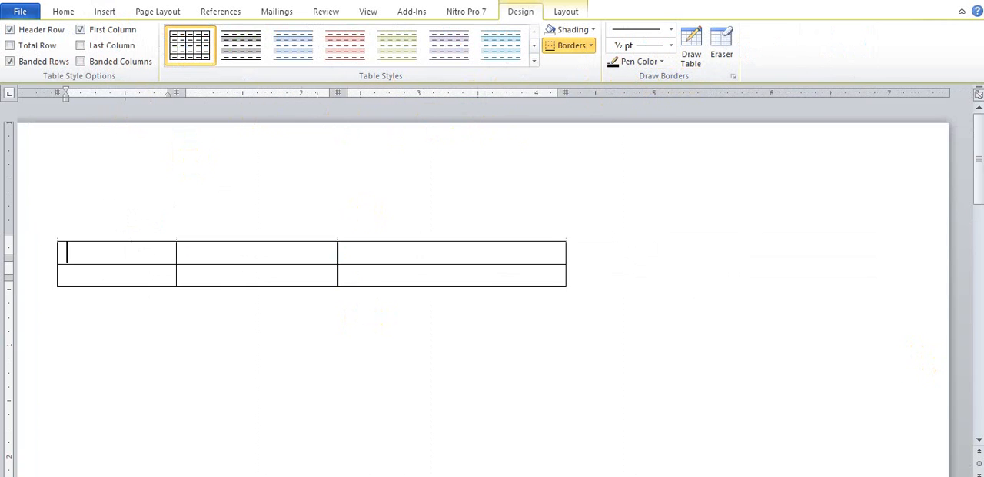
pyautogui.click(972, 476)
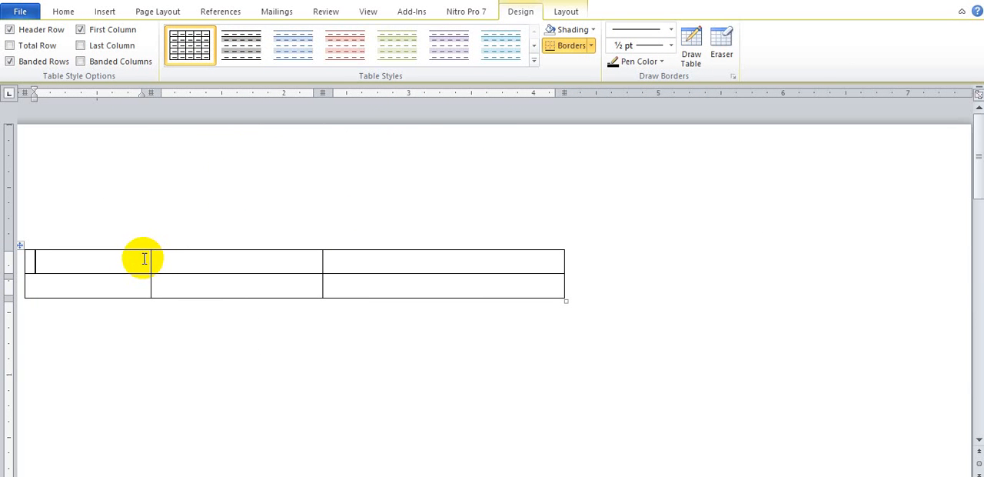
# Expand the table to eight columns and four rows by inserting columns beside and rows below the existing ones
pyautogui.click(565, 12)
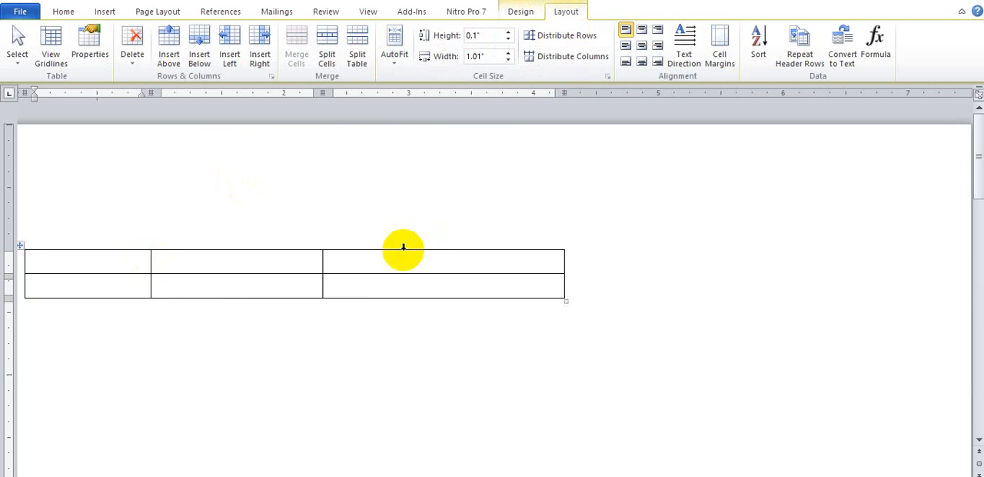
pyautogui.click(261, 34)
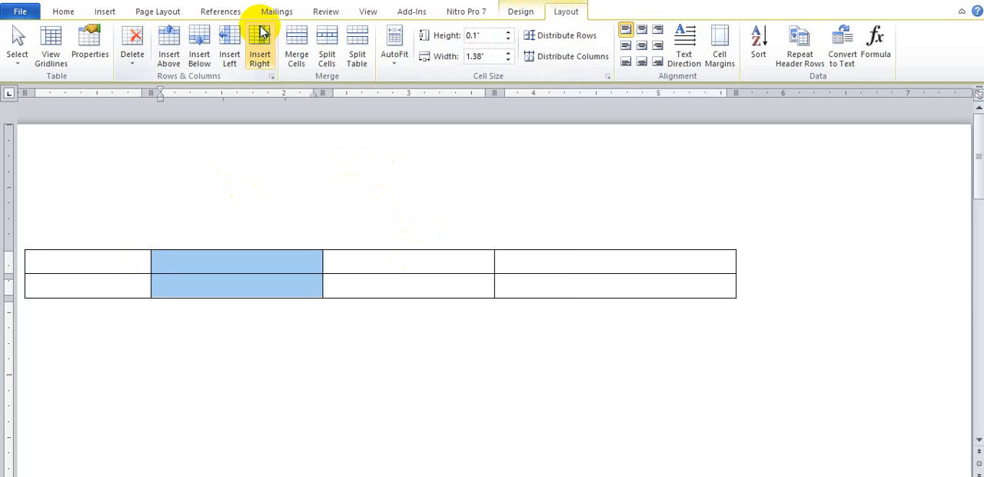
pyautogui.click(200, 44)
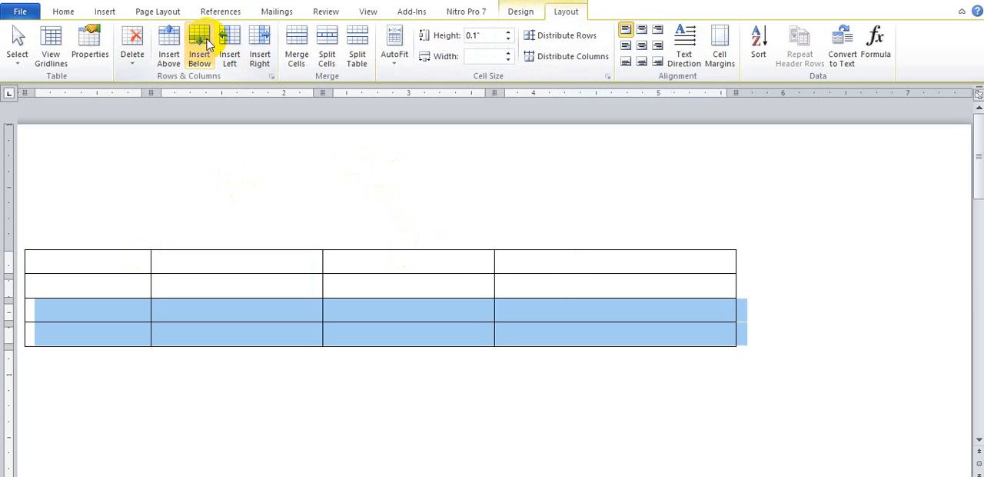
pyautogui.click(231, 45)
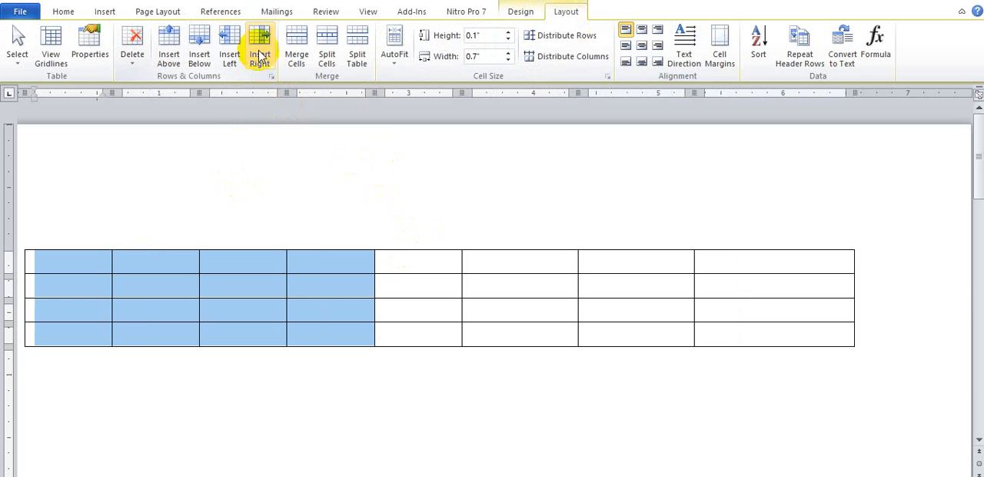
# Delete the table's third and fourth columns
pyautogui.click(264, 265)
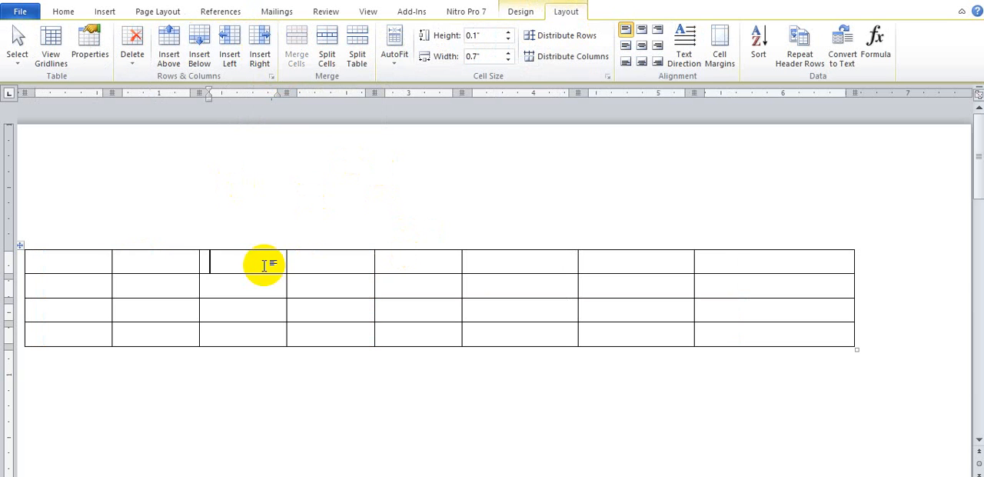
pyautogui.moveTo(263, 264); pyautogui.dragTo(314, 331)
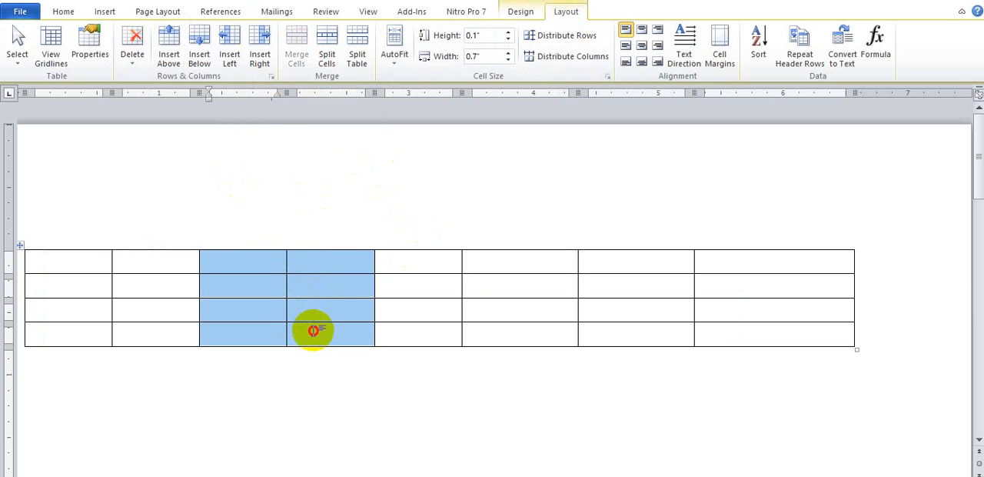
pyautogui.click(136, 60)
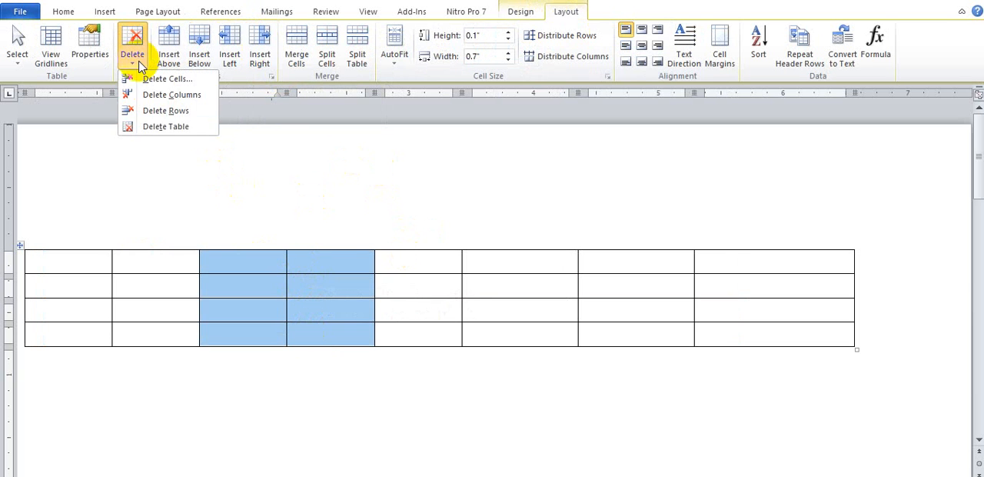
pyautogui.click(159, 99)
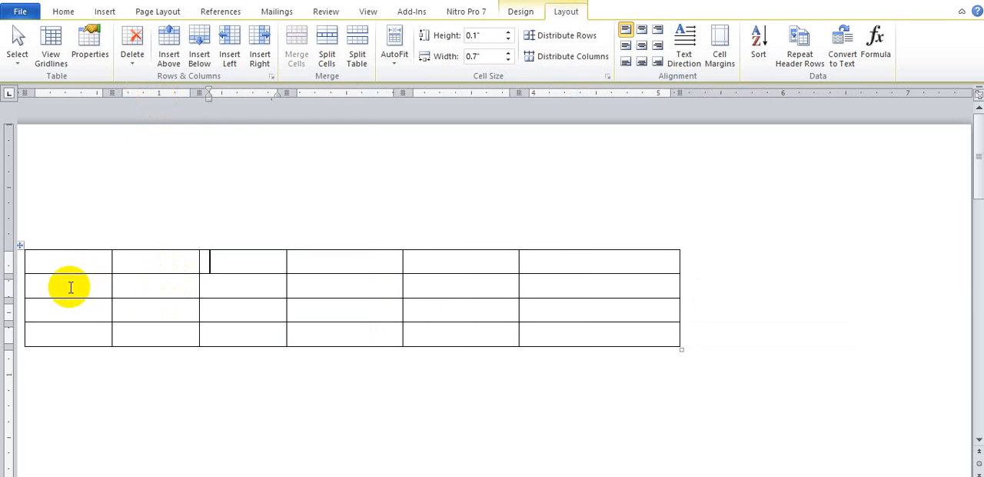
# Delete the table's second row
pyautogui.moveTo(77, 285); pyautogui.dragTo(567, 291)
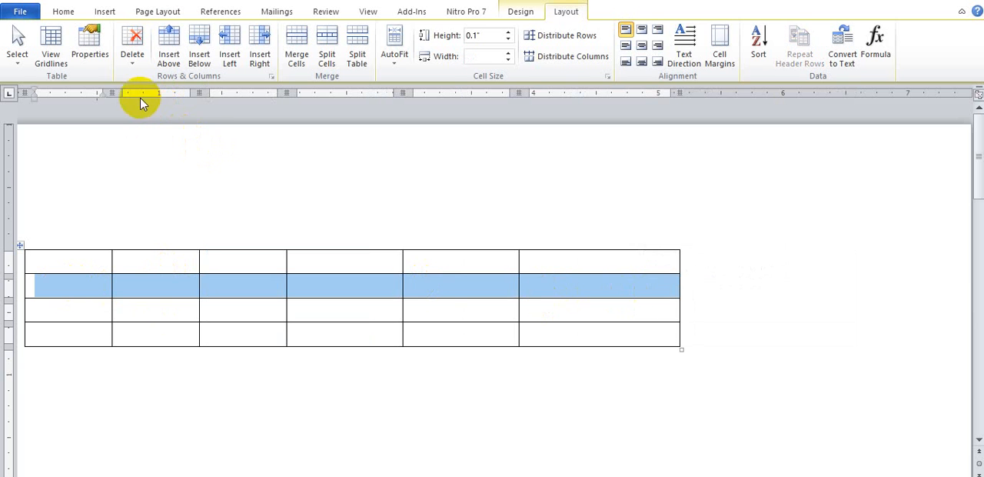
pyautogui.click(134, 66)
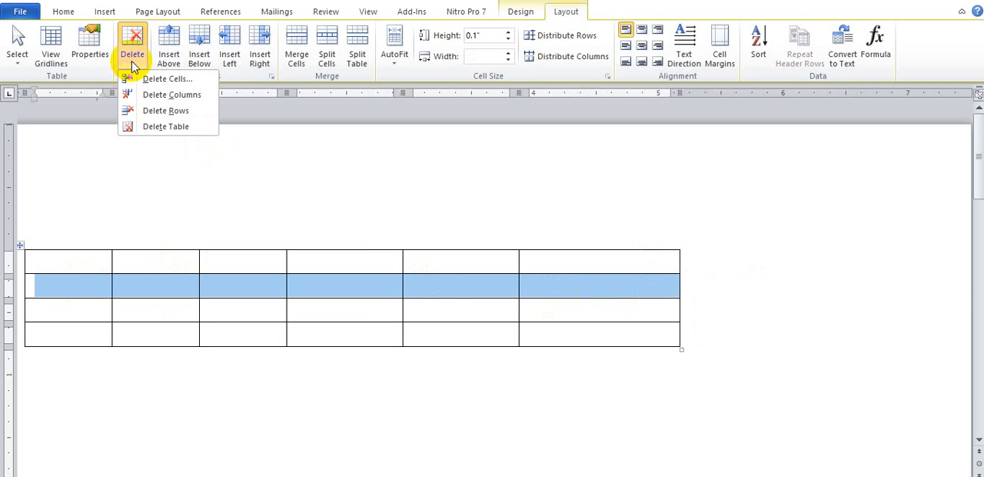
pyautogui.click(148, 112)
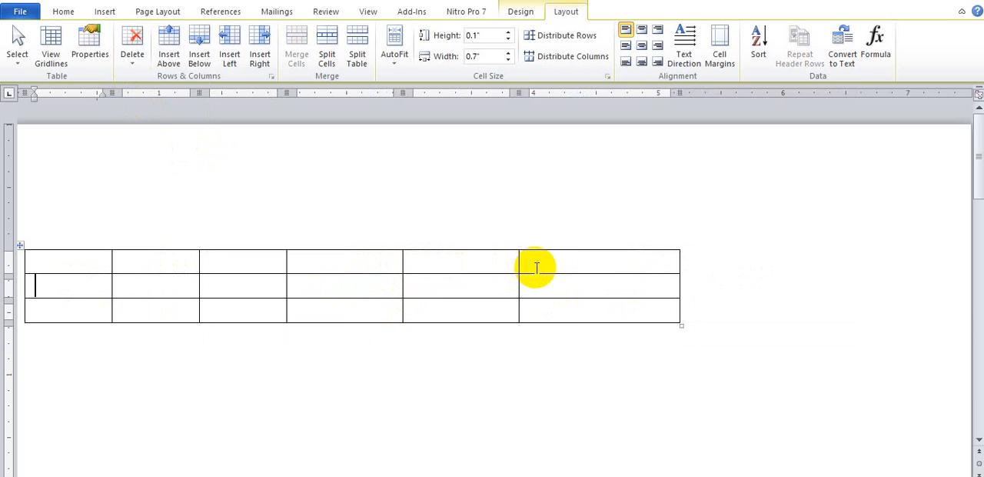
# Enter the headings "jenis" and "keterangan" in the last two cells of the first row
pyautogui.click(424, 264)
pyautogui.write('k')
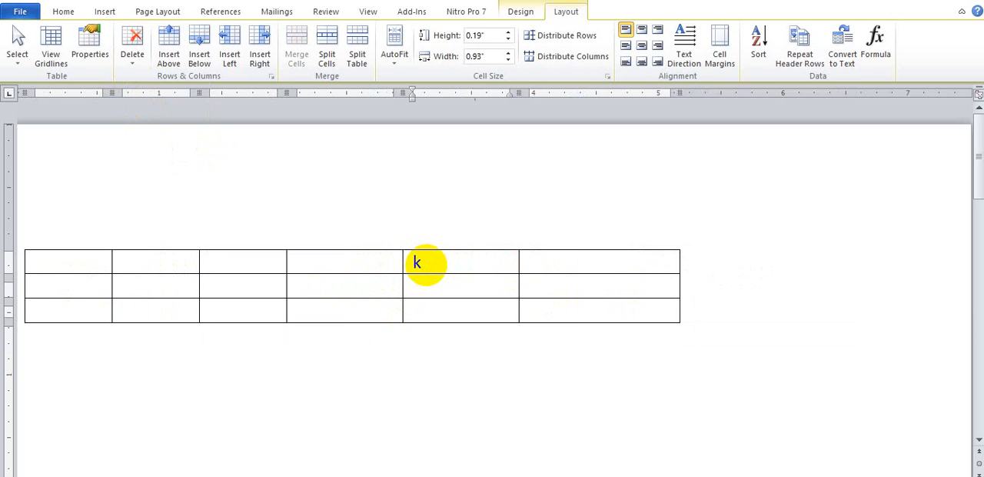
pyautogui.write('a')
pyautogui.press('BackSpace')
pyautogui.press('BackSpace')
pyautogui.write('jeni')
pyautogui.click(540, 260)
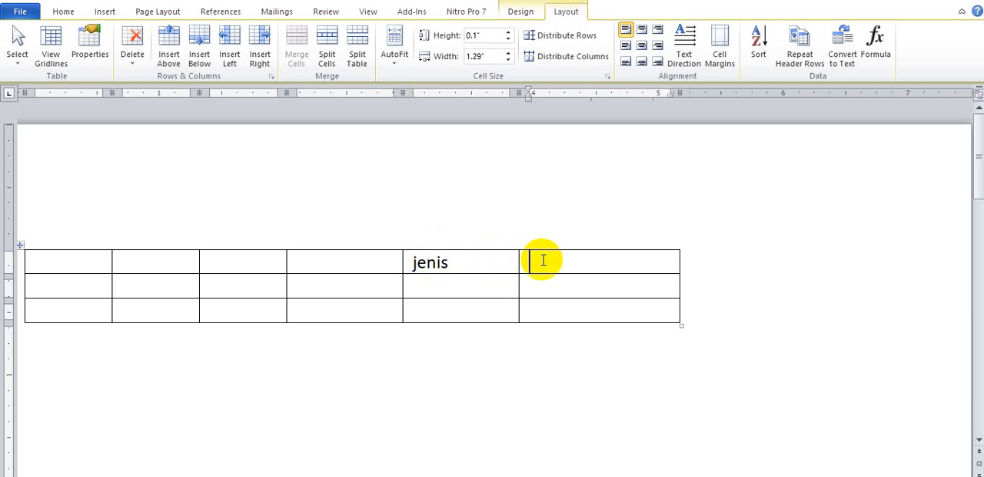
pyautogui.write('keterangan')
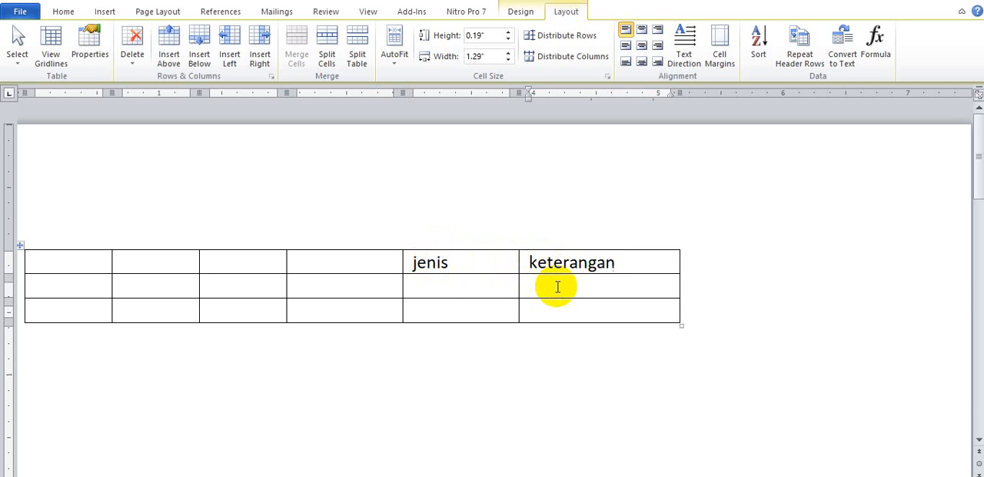
# Insert rows below the two empty rows until the table has ten rows
pyautogui.moveTo(437, 286); pyautogui.dragTo(448, 312)
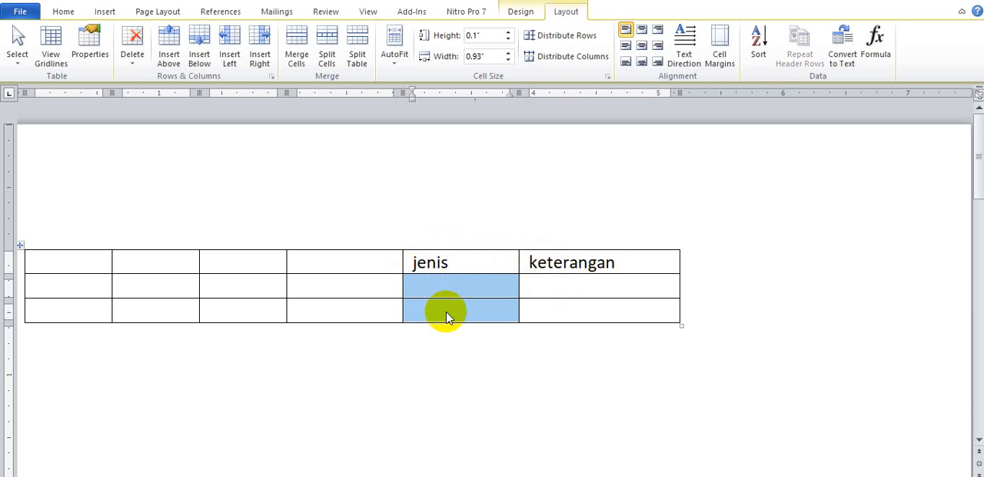
pyautogui.click(446, 312)
pyautogui.click(199, 48)
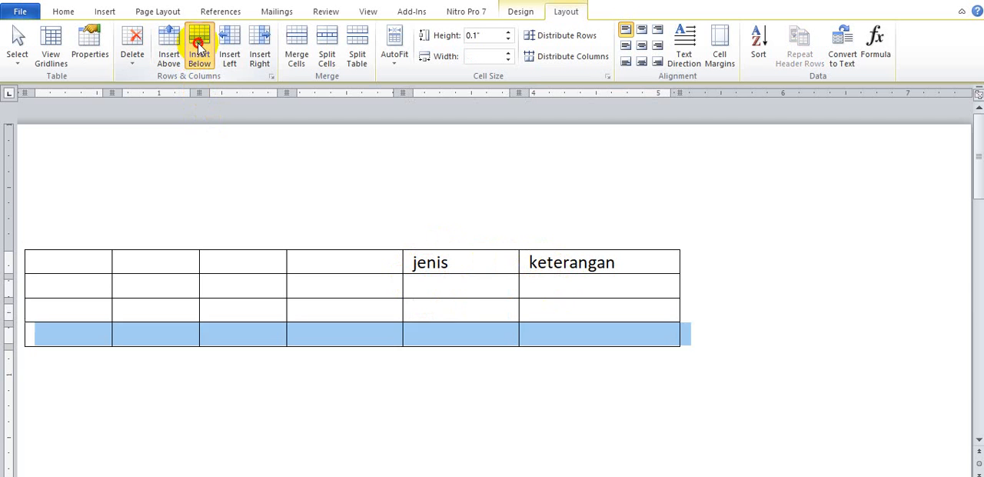
pyautogui.click(199, 48)
pyautogui.click(199, 47)
pyautogui.click(199, 48)
pyautogui.click(199, 48)
pyautogui.click(199, 48)
pyautogui.click(199, 48)
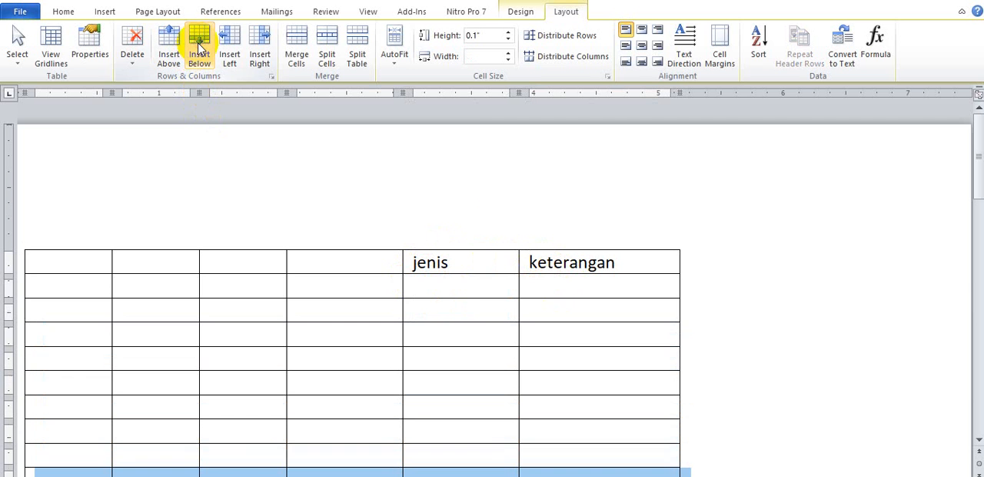
# Merge all nine cells below the "keterangan" heading into one cell
pyautogui.click(576, 286)
pyautogui.moveTo(576, 286); pyautogui.dragTo(558, 390)
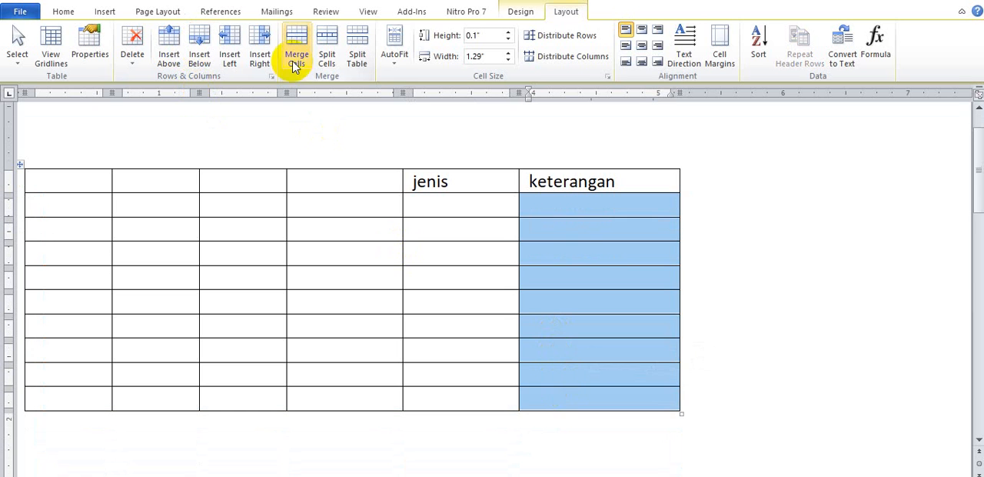
pyautogui.click(296, 54)
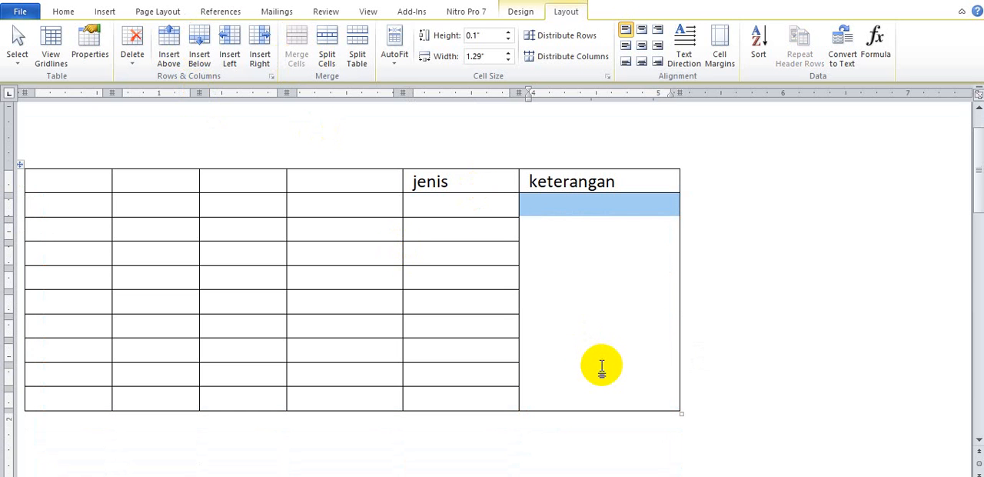
# Enter the text "Benar sekali tidak perlu diedit." in the merged cell under "keterangan"
pyautogui.write('bena')
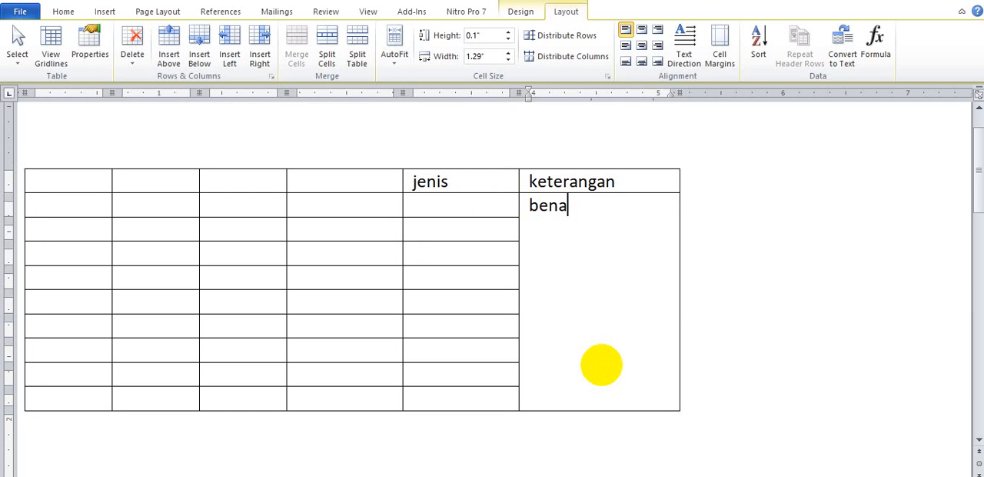
pyautogui.write('r seklai')
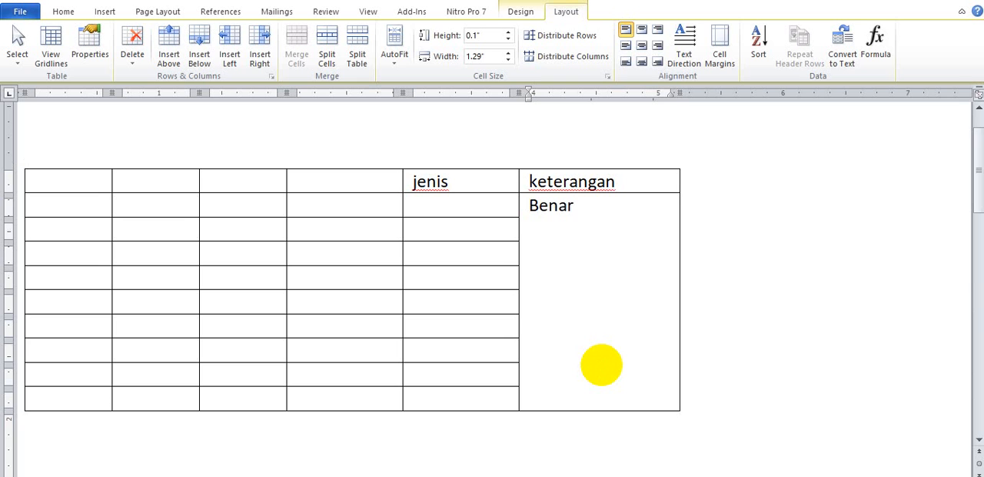
pyautogui.press('BackSpace')
pyautogui.press('BackSpace')
pyautogui.press('BackSpace')
pyautogui.write('a')
pyautogui.write('li')
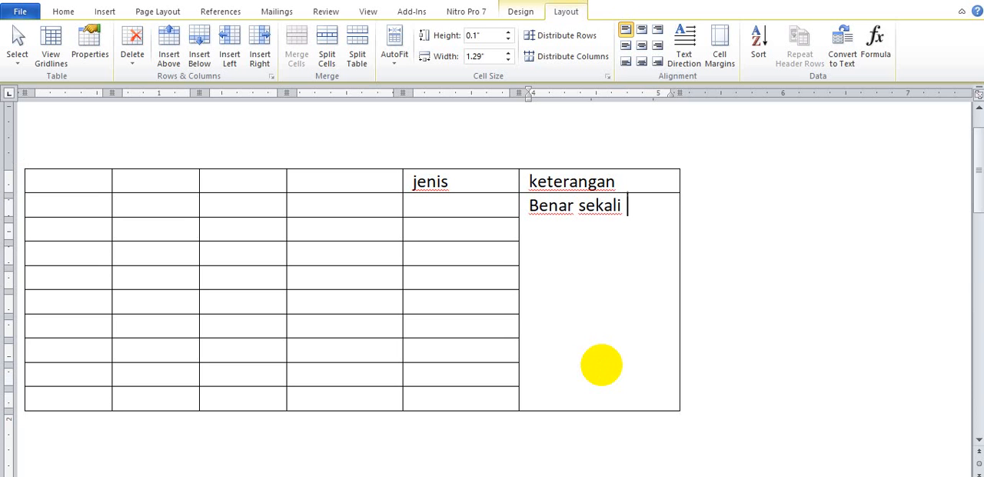
pyautogui.write(' tidak per')
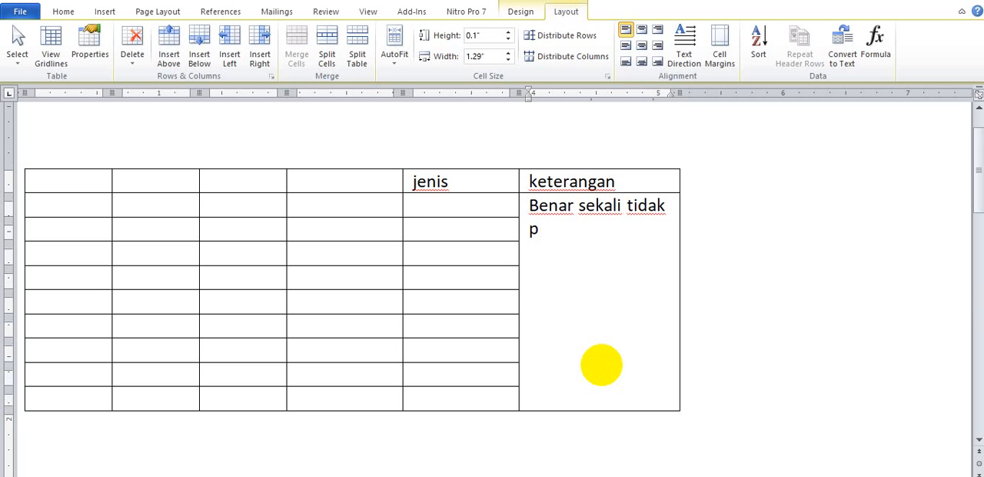
pyautogui.write('lu diedit.')
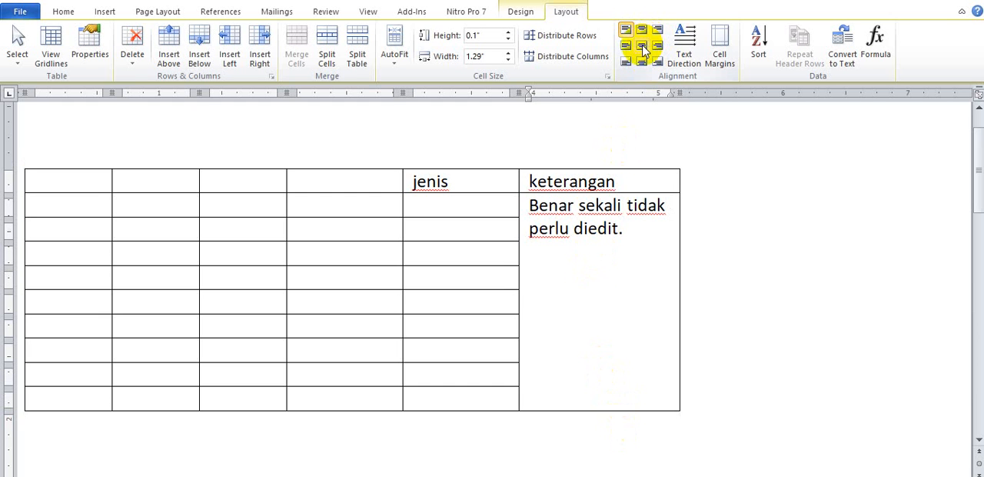
# Try centred, bottom-centre, top-centre and top-right alignments on the merged cell's text, ending with centre-left alignment
pyautogui.click(642, 46)
pyautogui.click(642, 61)
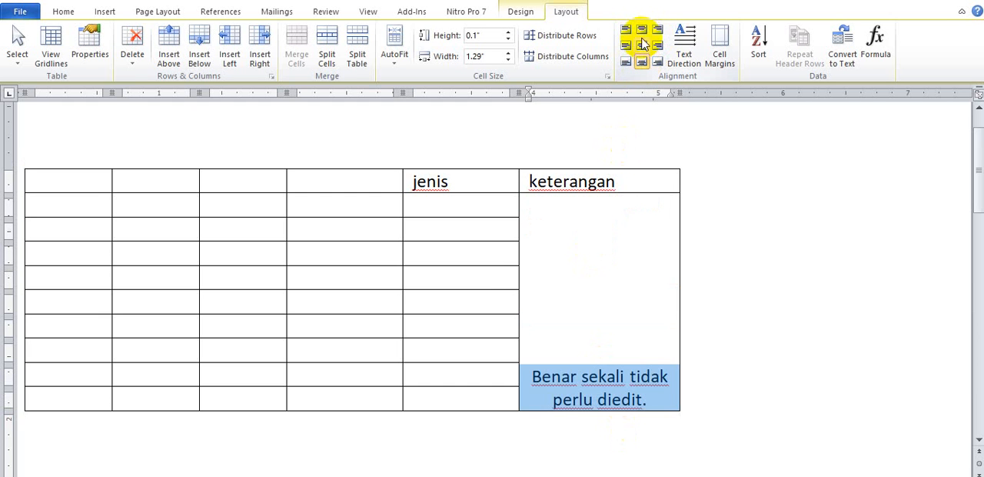
pyautogui.click(642, 31)
pyautogui.click(658, 31)
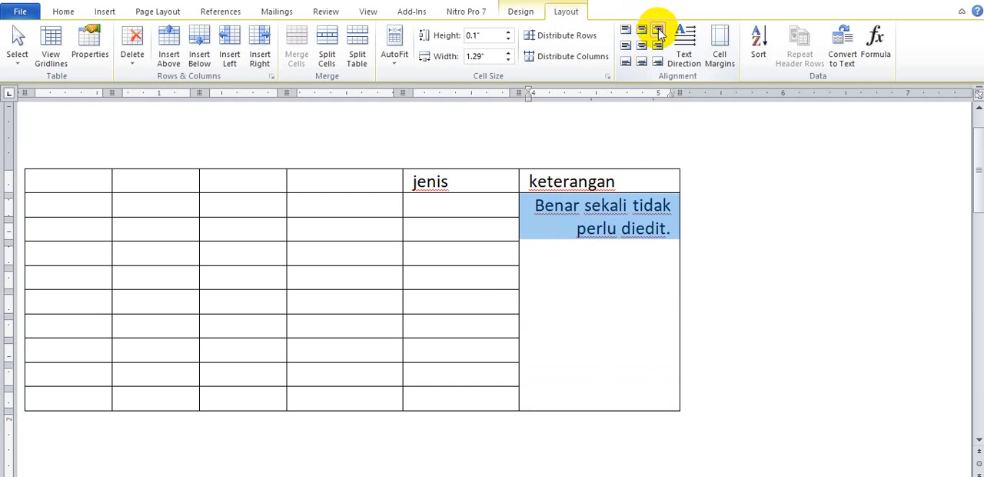
pyautogui.click(626, 46)
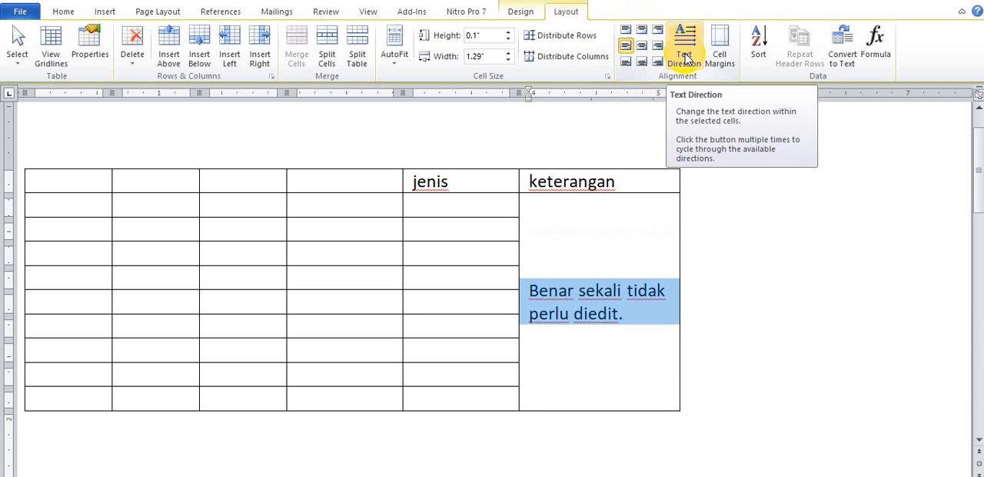
# Rotate the merged cell's text direction to vertical, reading from bottom to top
pyautogui.click(686, 54)
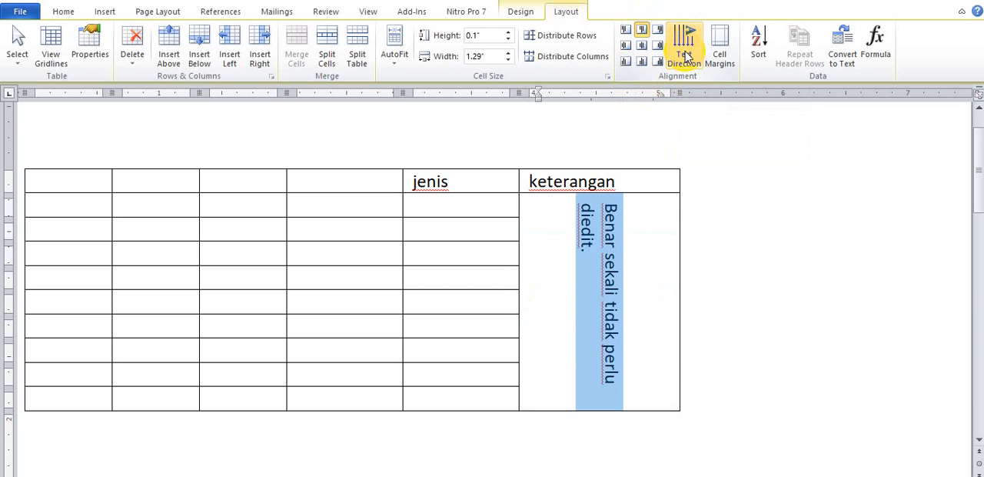
pyautogui.click(964, 476)
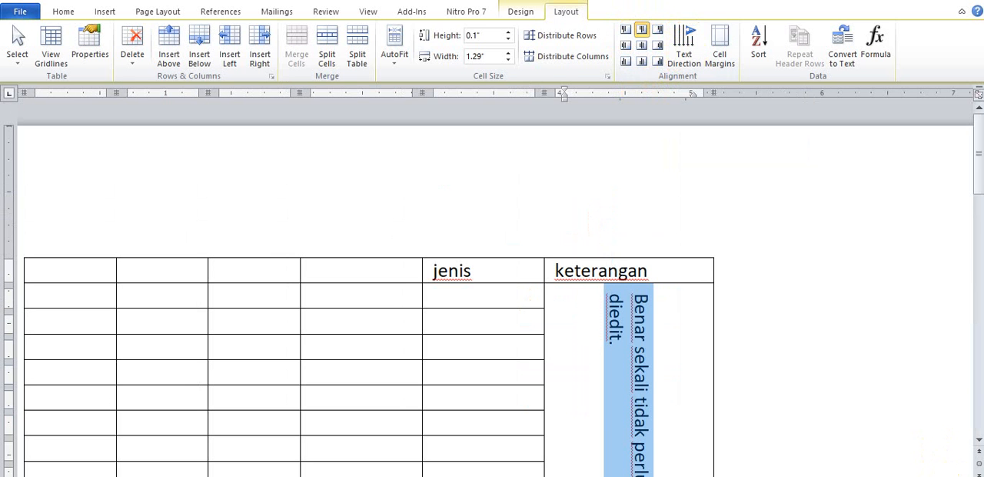
pyautogui.click(687, 50)
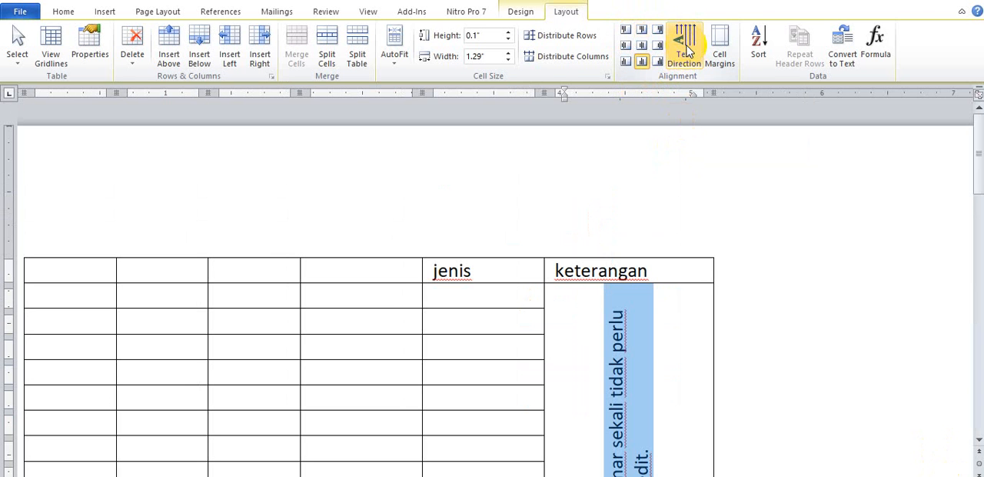
# Cycle the text direction of the merged cell under "keterangan", ending with horizontal text
pyautogui.click(979, 444)
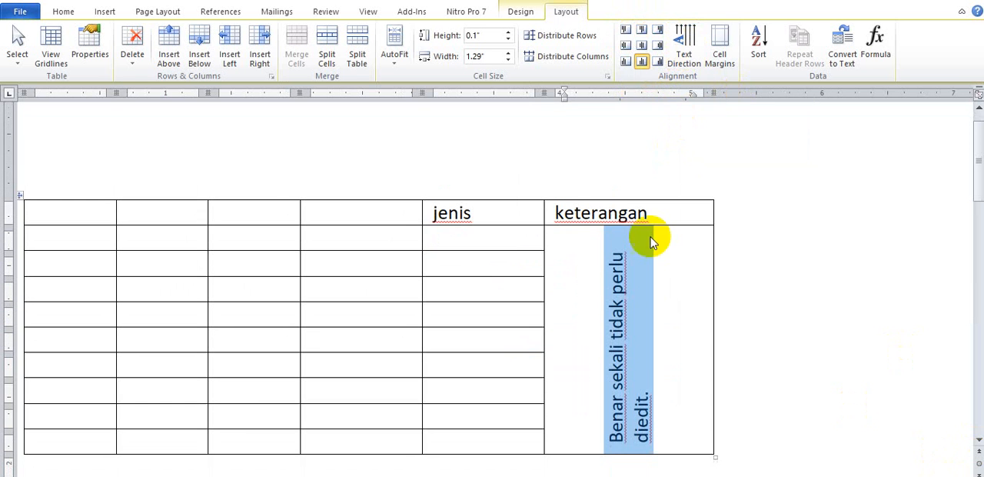
pyautogui.click(689, 37)
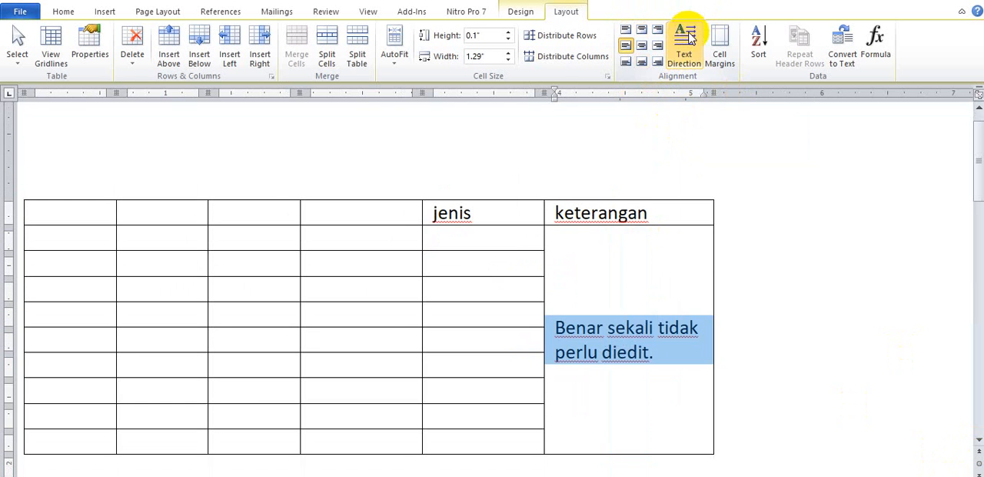
pyautogui.click(689, 36)
pyautogui.click(689, 36)
pyautogui.click(689, 37)
pyautogui.click(689, 36)
pyautogui.click(689, 36)
pyautogui.click(689, 36)
# Try a 0.5" height on the first row below the headings, ending with a height of 0.01"
pyautogui.click(495, 238)
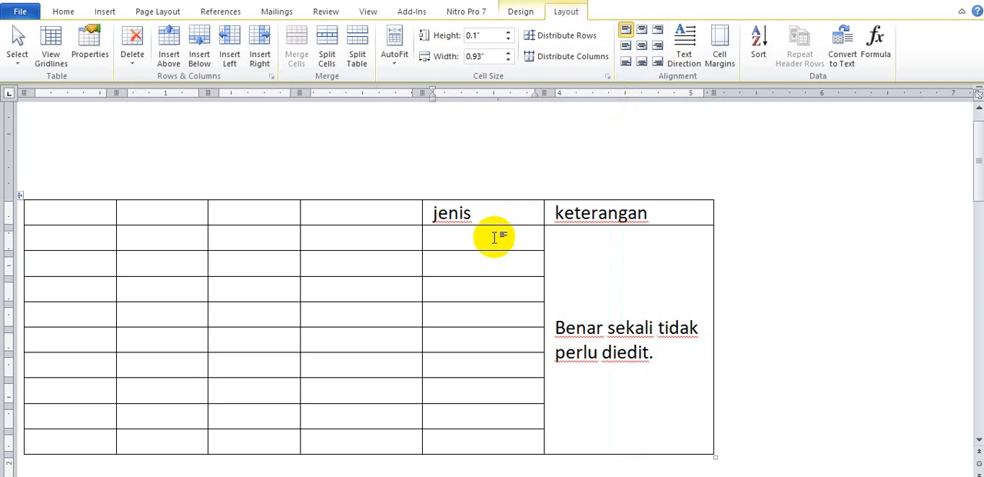
pyautogui.click(511, 33)
pyautogui.click(511, 34)
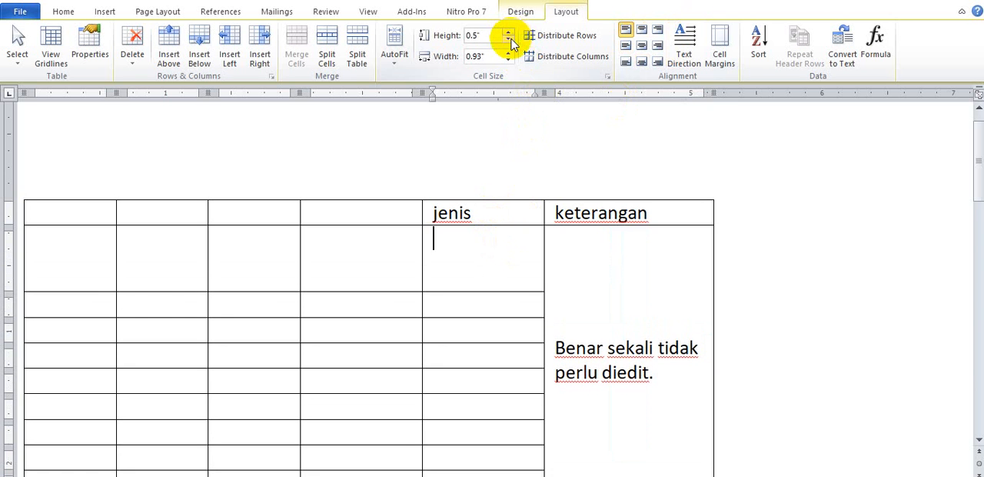
pyautogui.click(510, 34)
pyautogui.click(511, 38)
pyautogui.click(511, 38)
pyautogui.click(511, 38)
pyautogui.click(511, 39)
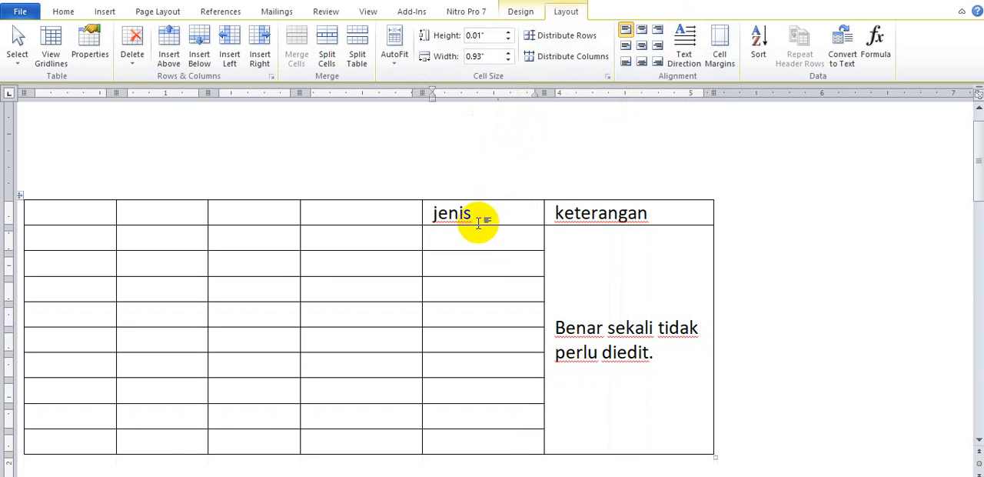
pyautogui.press('Return')
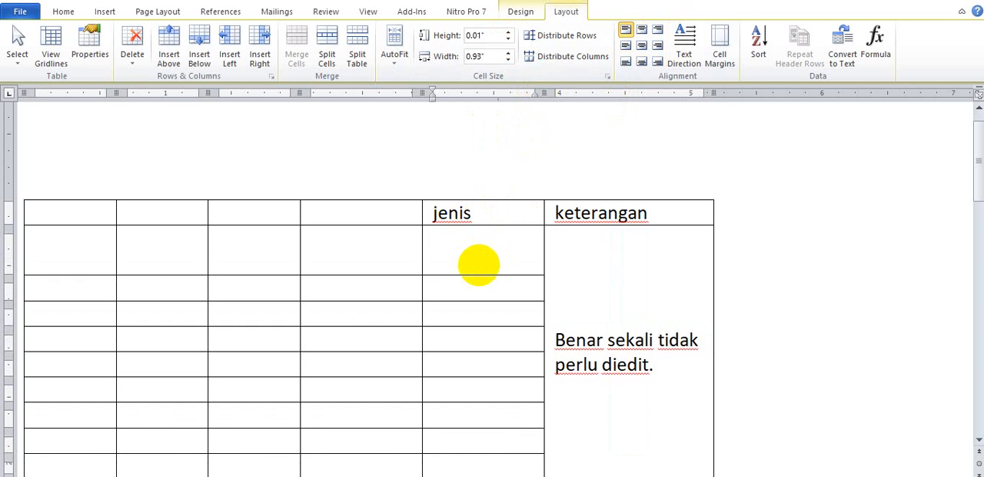
pyautogui.press('BackSpace')
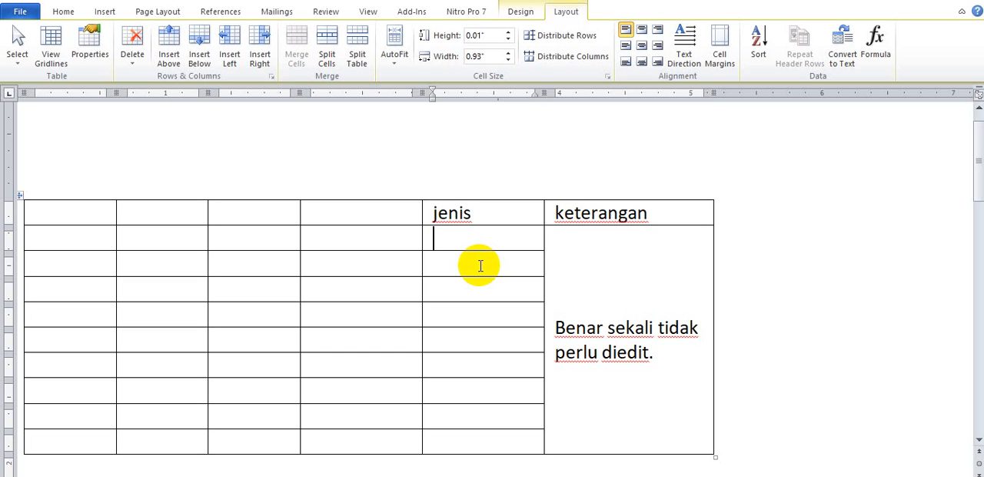
# Enter "Mobil", "Motor" and "kuda" in the first three cells under "jenis", with an empty line after "Mobil"
pyautogui.write('mobil')
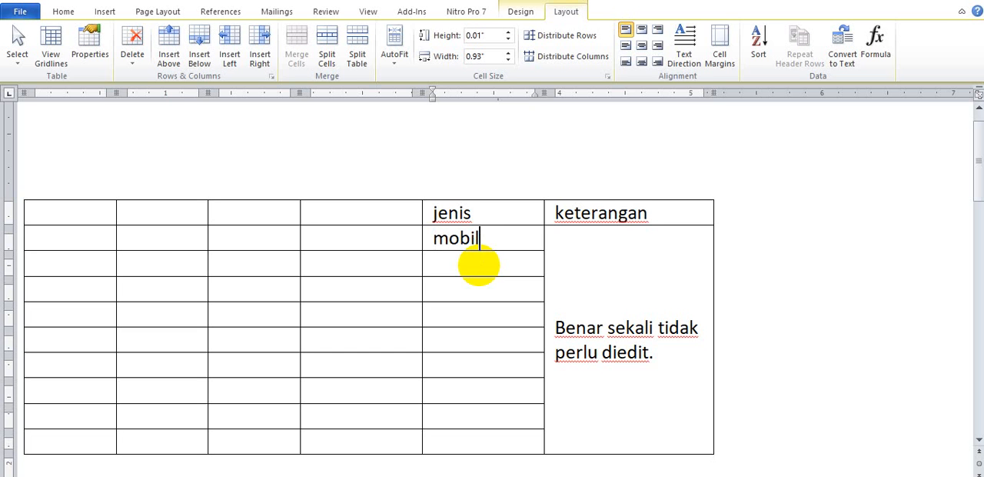
pyautogui.click(478, 266)
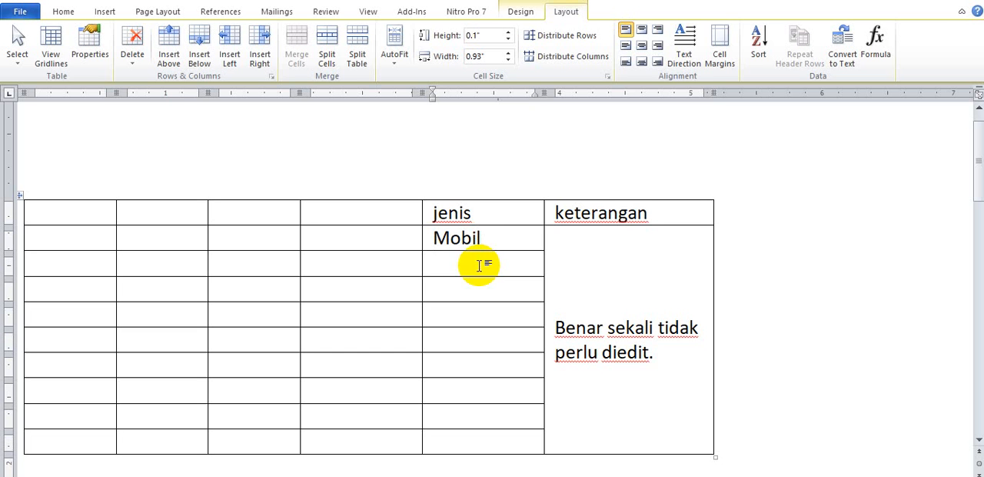
pyautogui.write('motor')
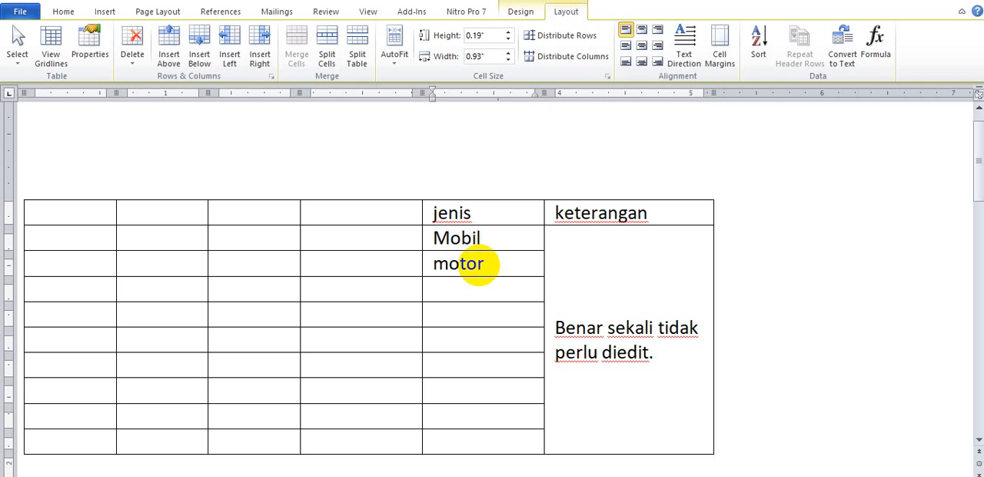
pyautogui.press('Down')
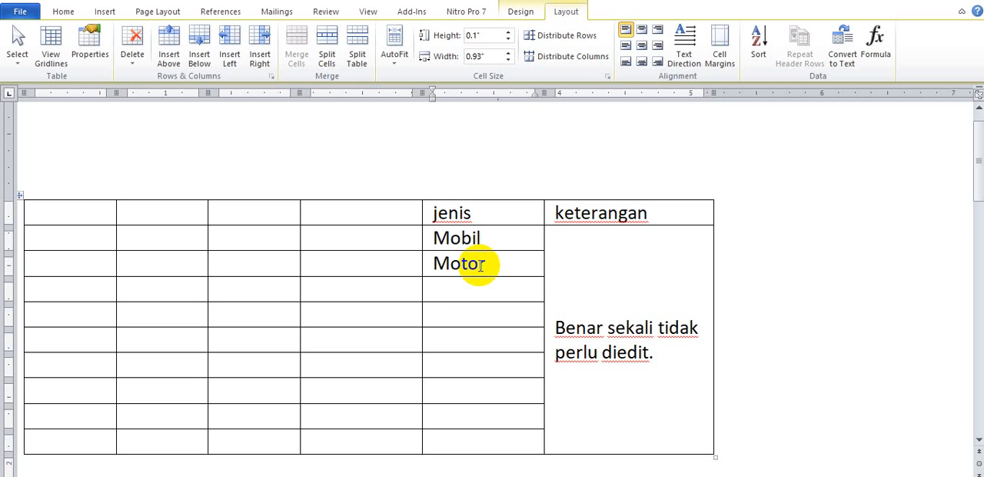
pyautogui.write('kuda')
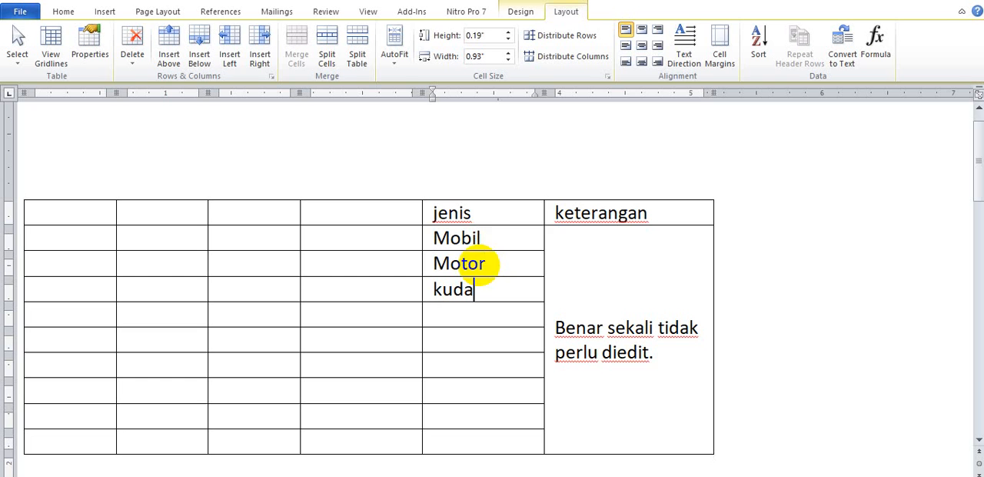
pyautogui.click(492, 240)
pyautogui.press('Return')
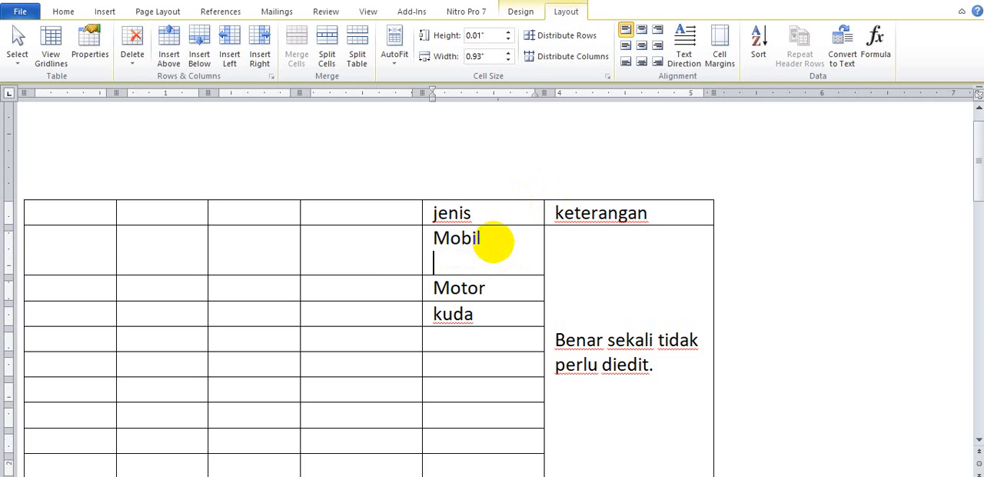
# Enter the heading "harga" in the column before "jenis" and "150jt" in the cell below it
pyautogui.click(373, 254)
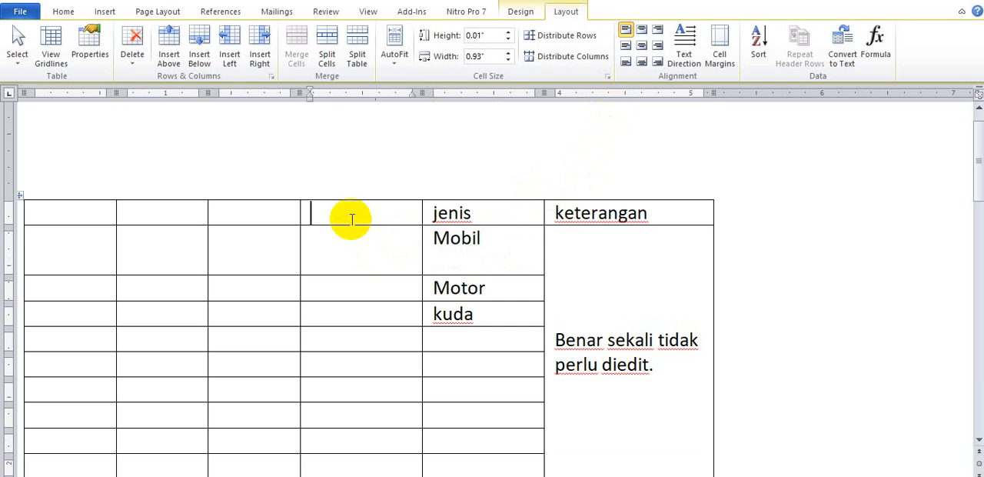
pyautogui.write('harga')
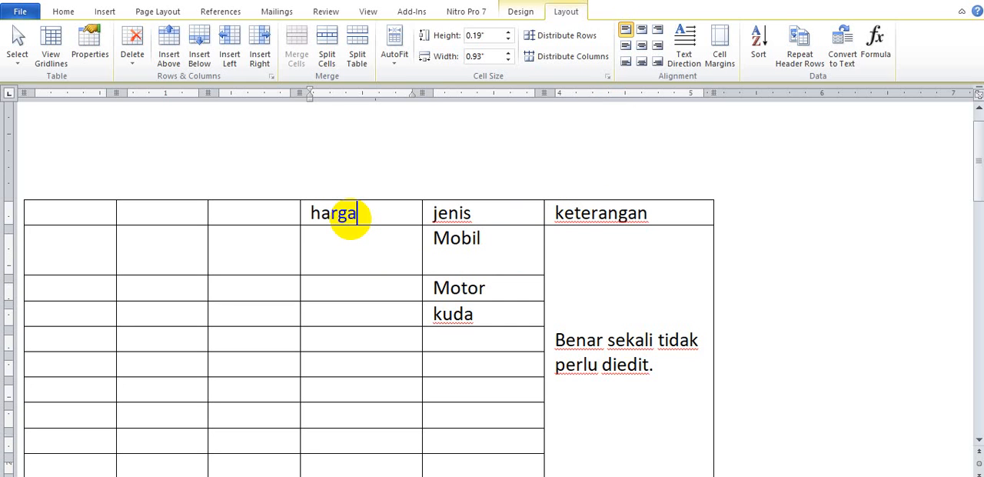
pyautogui.click(383, 247)
pyautogui.write('150')
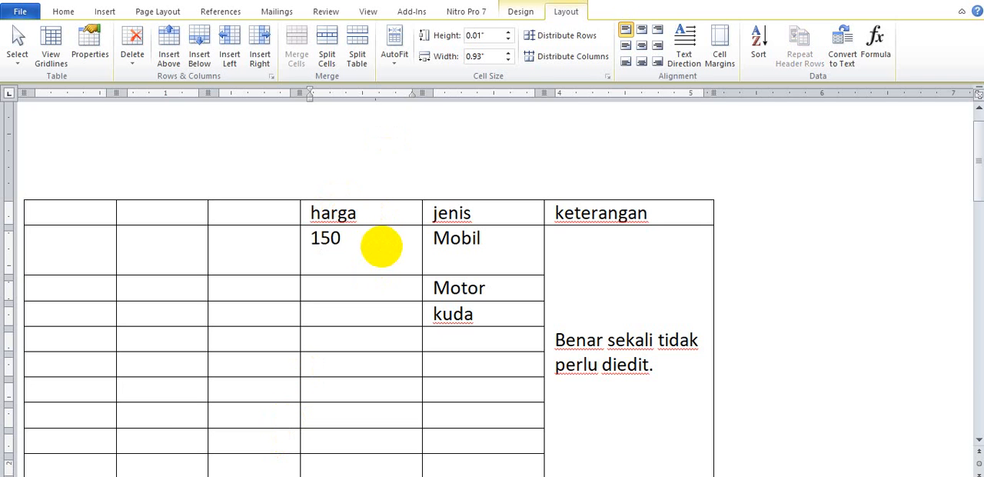
pyautogui.press('BackSpace')
pyautogui.write('0')
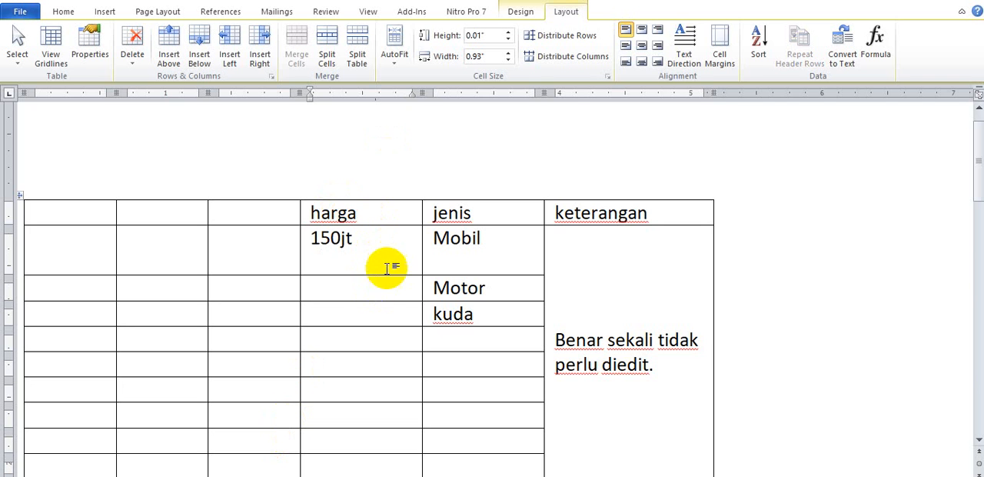
# Centre the "150jt" and "Mobil" cells horizontally and vertically
pyautogui.click(642, 47)
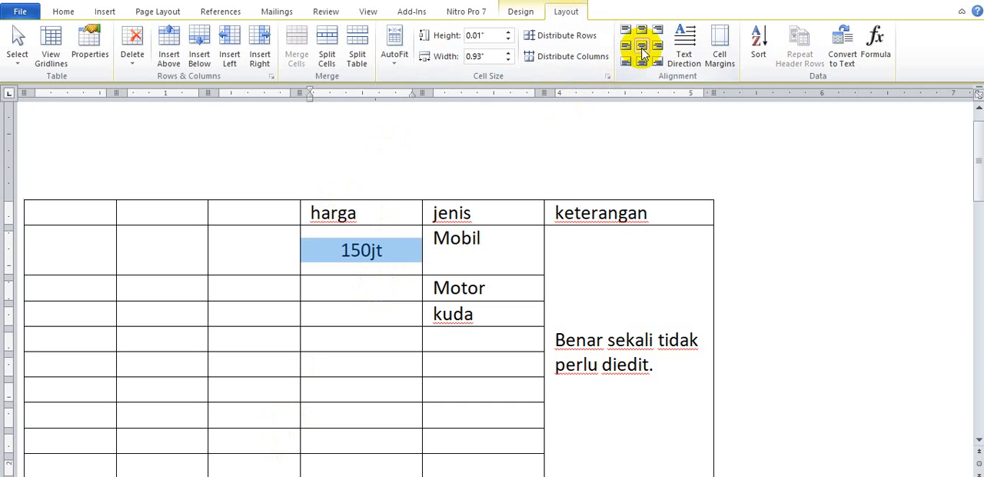
pyautogui.click(381, 255)
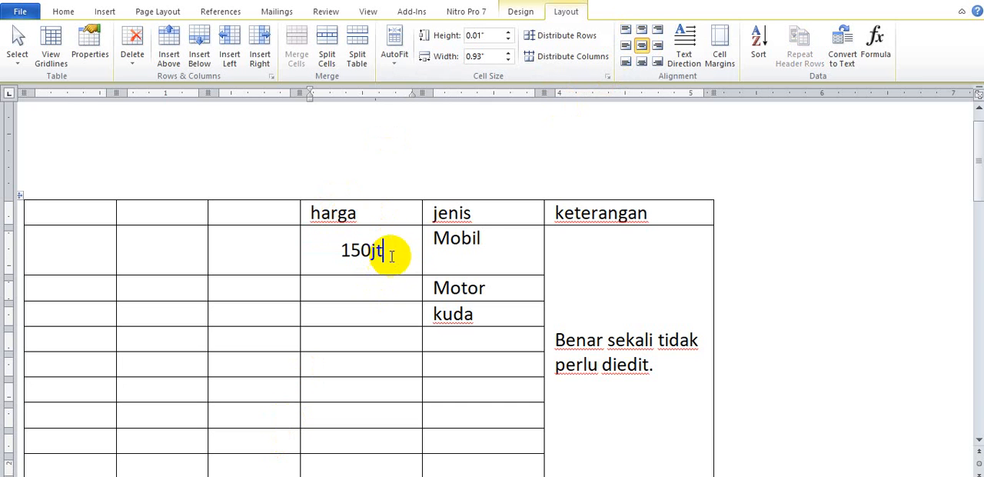
pyautogui.click(459, 241)
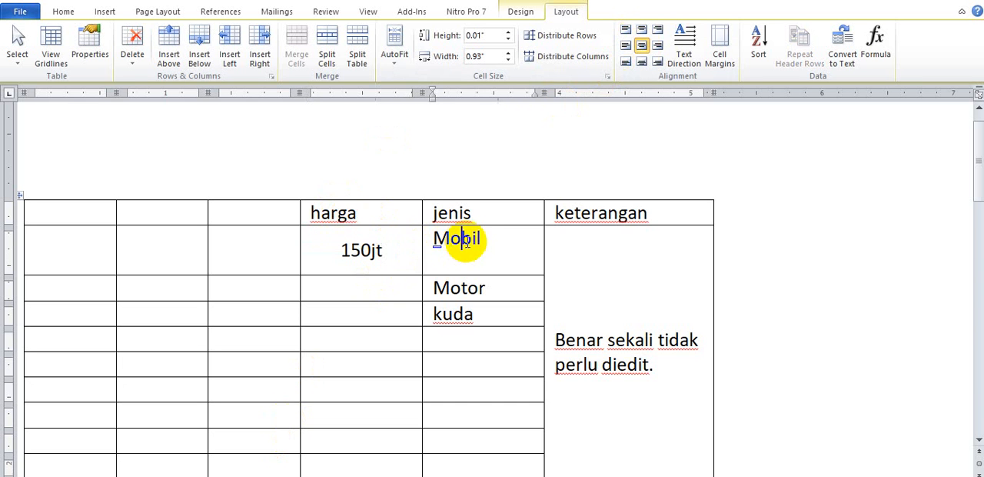
pyautogui.click(645, 47)
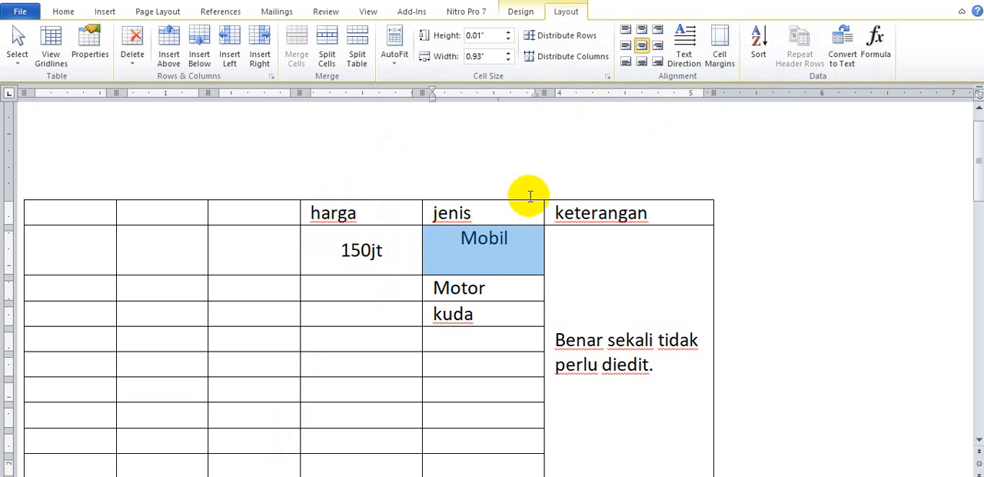
pyautogui.click(466, 257)
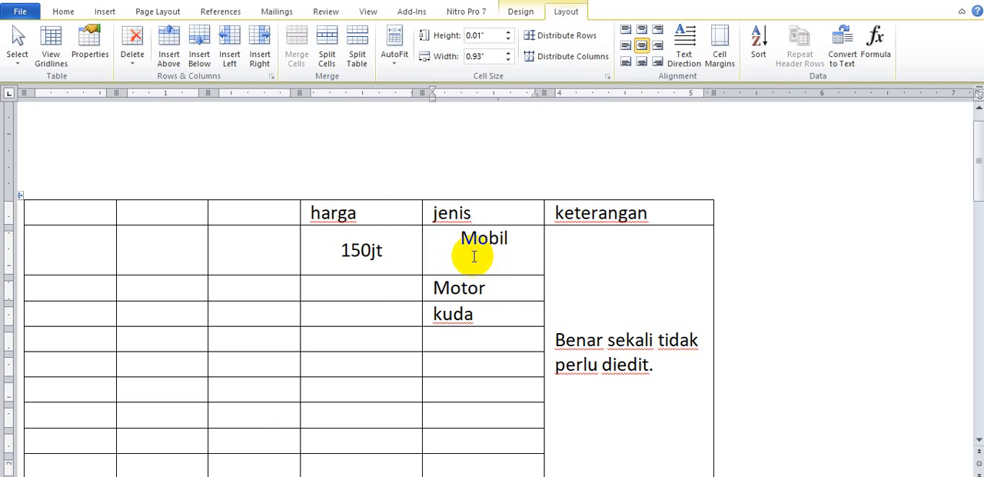
# Set the "Motor" row's height to 0.5" and enter "23jt" in its "harga" cell
pyautogui.click(491, 288)
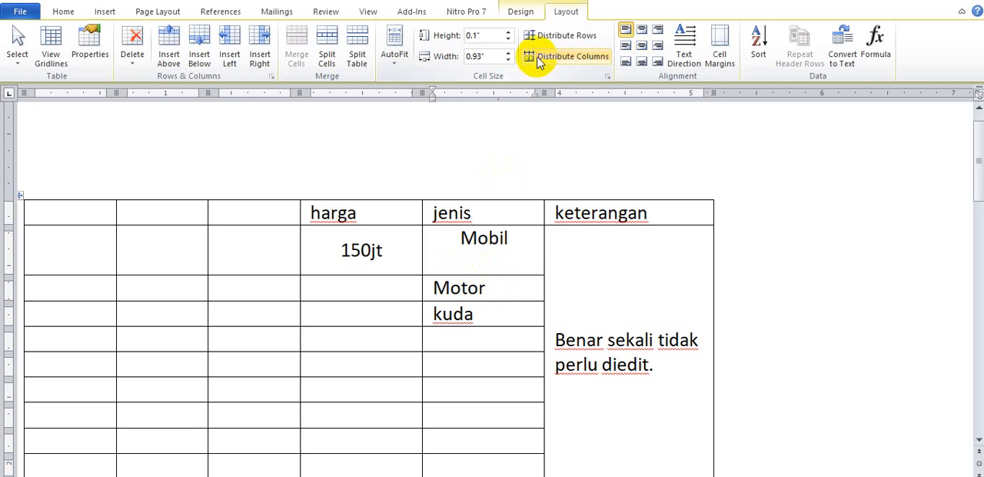
pyautogui.click(509, 32)
pyautogui.click(509, 33)
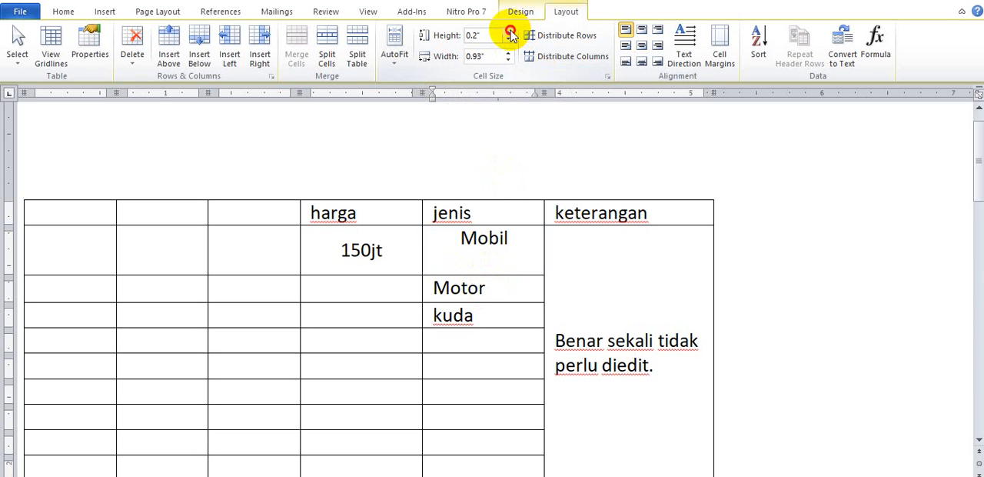
pyautogui.click(509, 32)
pyautogui.click(509, 32)
pyautogui.click(353, 298)
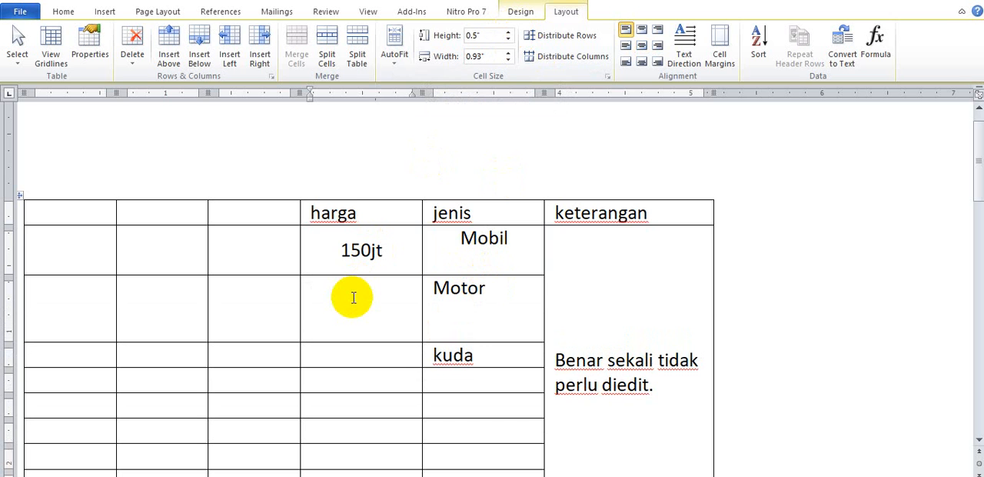
pyautogui.write('23')
pyautogui.write('jt')
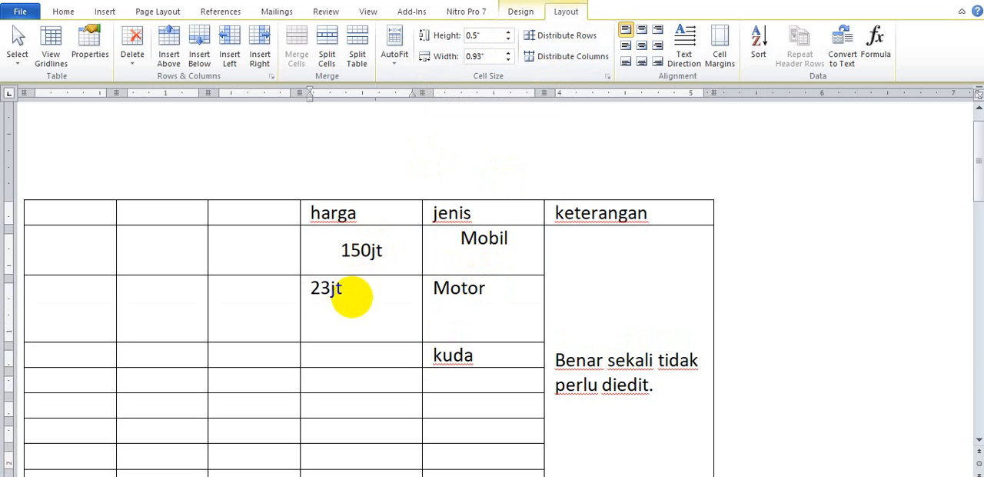
# Centre the "23jt" and "Motor" cells horizontally and vertically
pyautogui.click(641, 46)
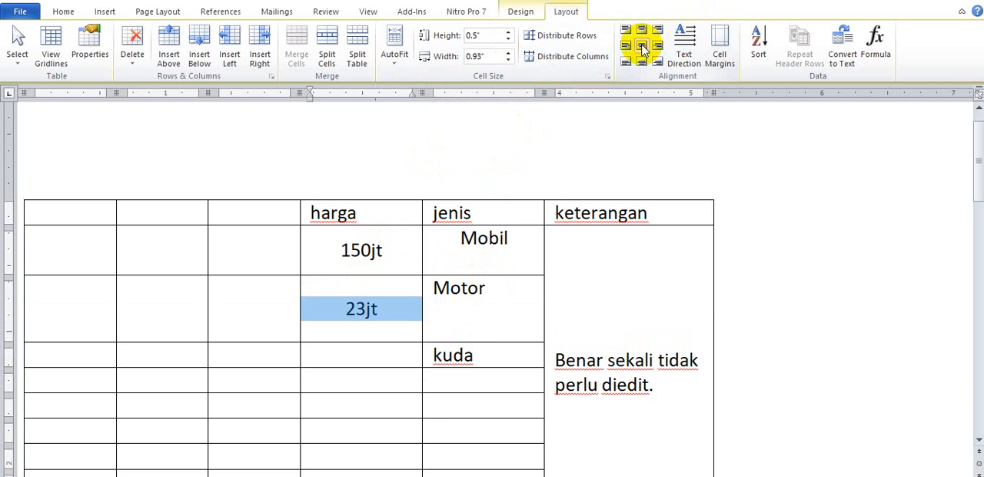
pyautogui.click(466, 301)
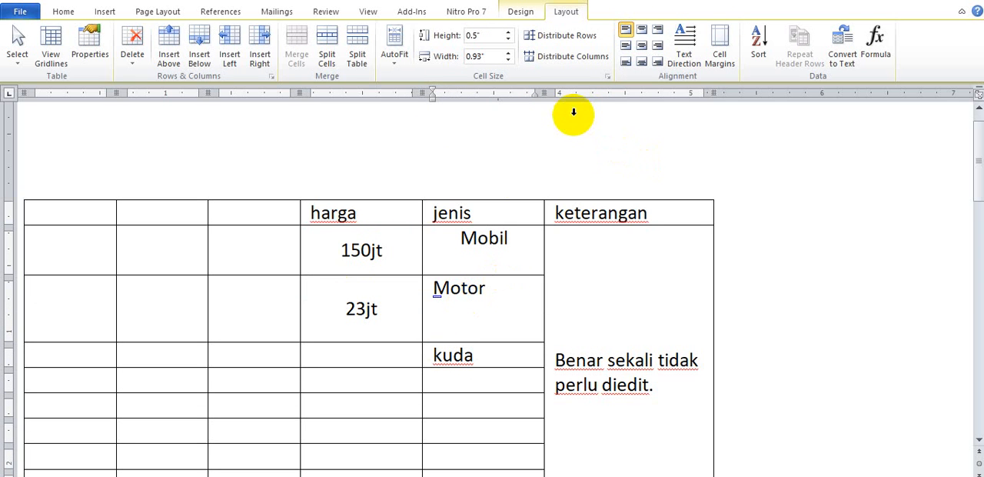
pyautogui.click(643, 47)
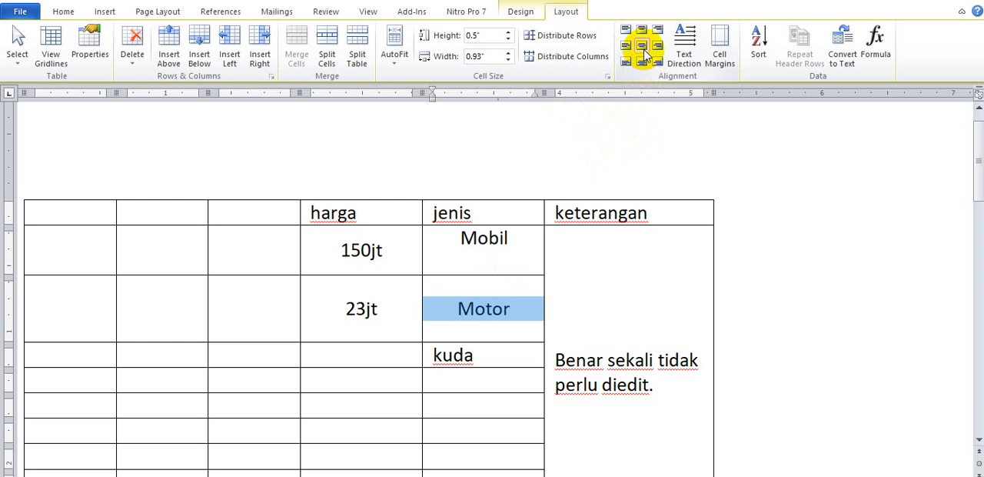
pyautogui.click(458, 313)
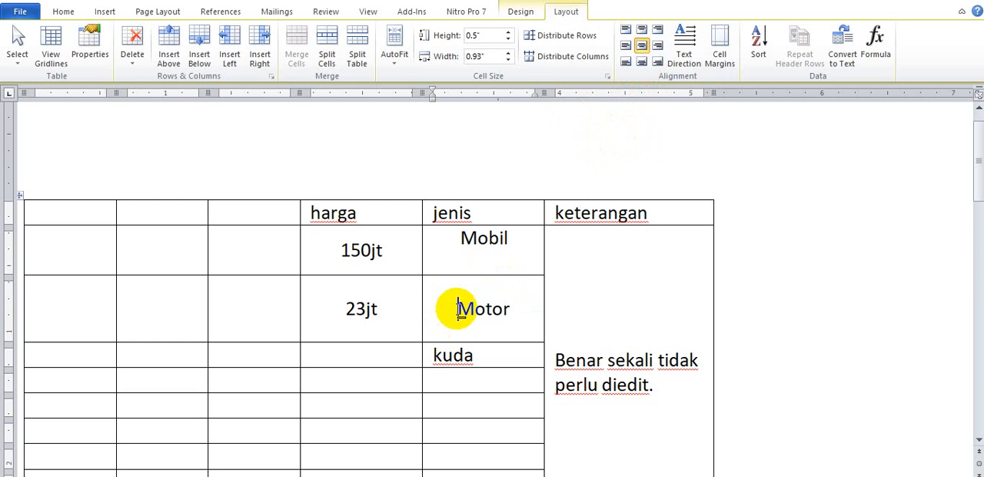
pyautogui.click(490, 257)
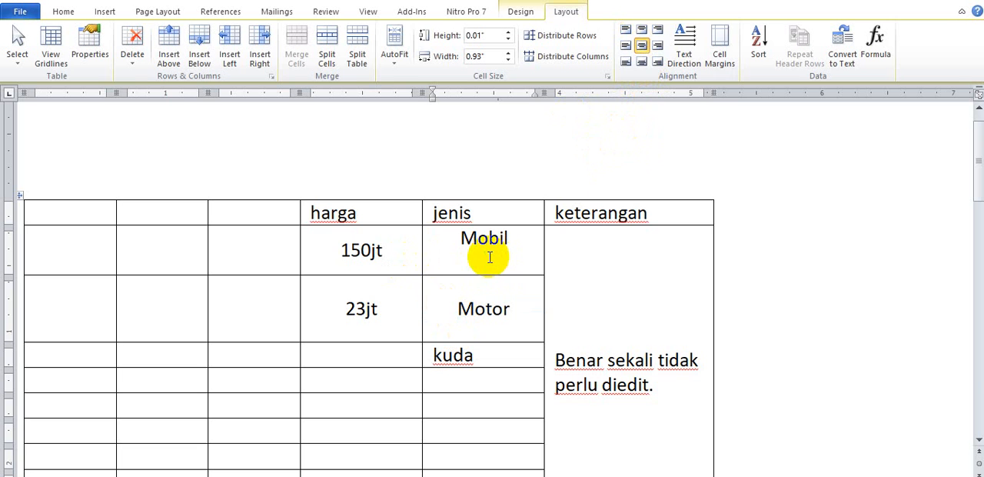